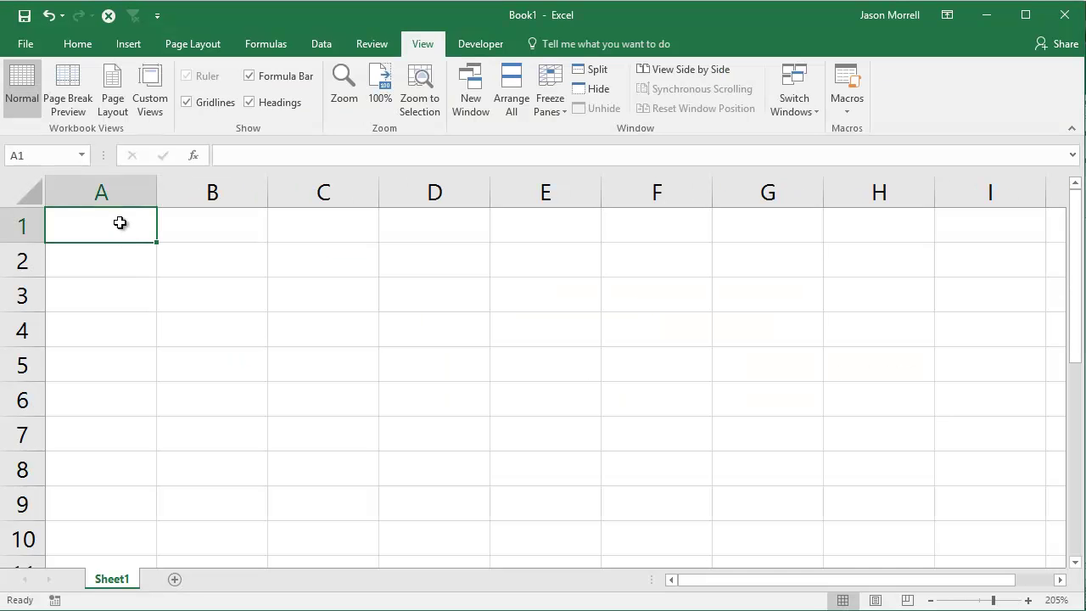
- Enter the heading Rain in A1 and start an =if( formula in A2
text(Rain)
key(Return)
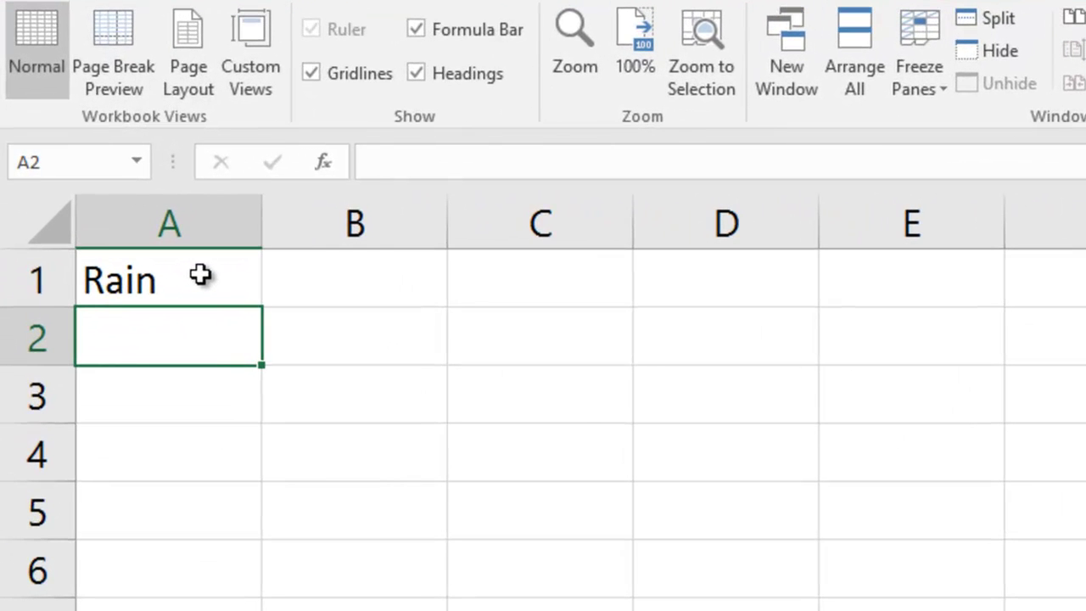
text(=)
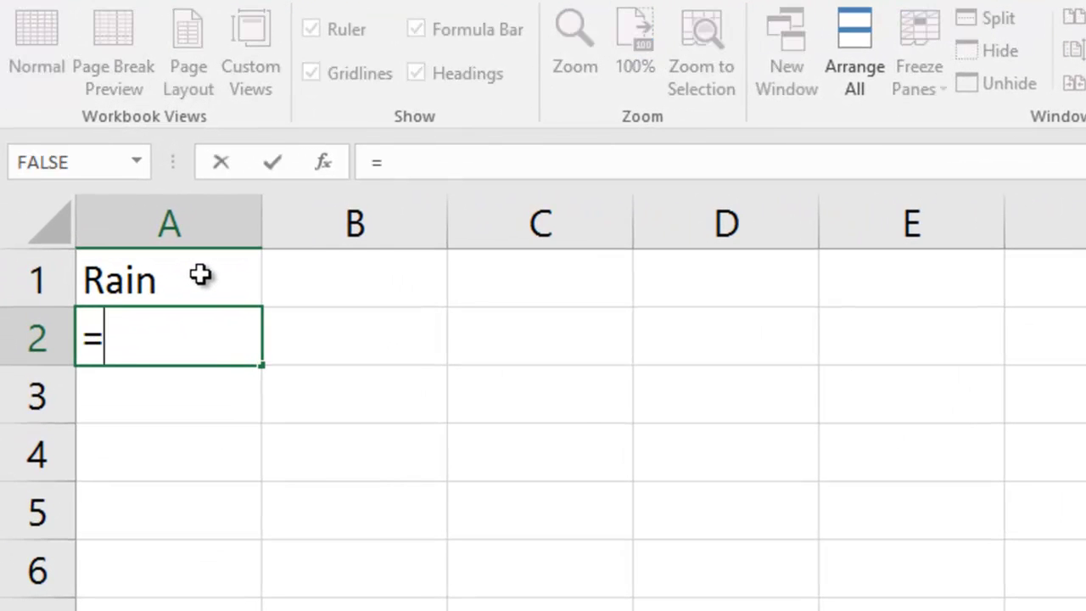
text(if)
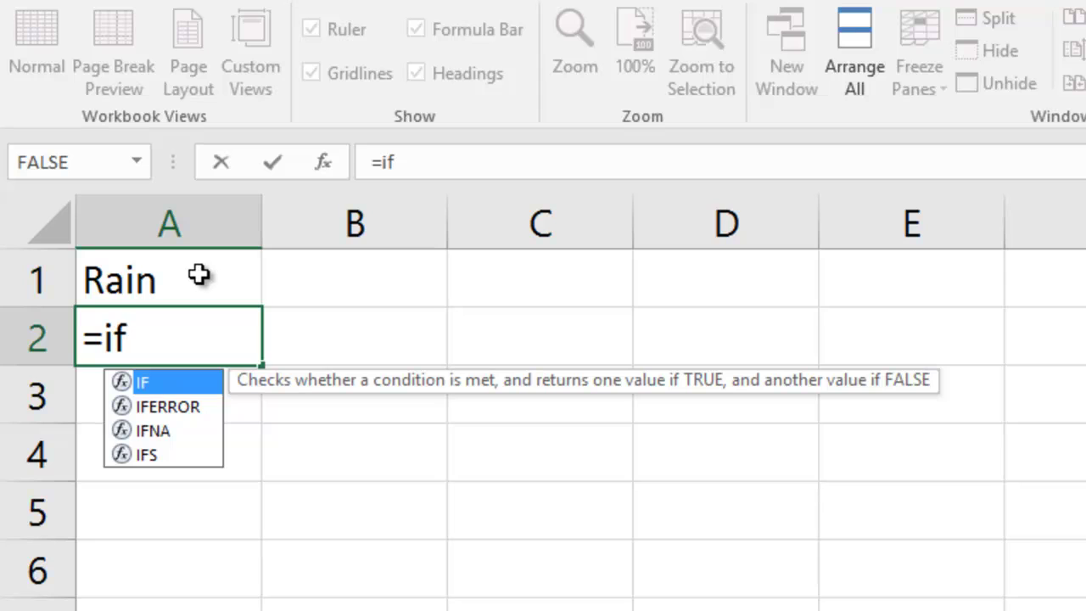
text(()
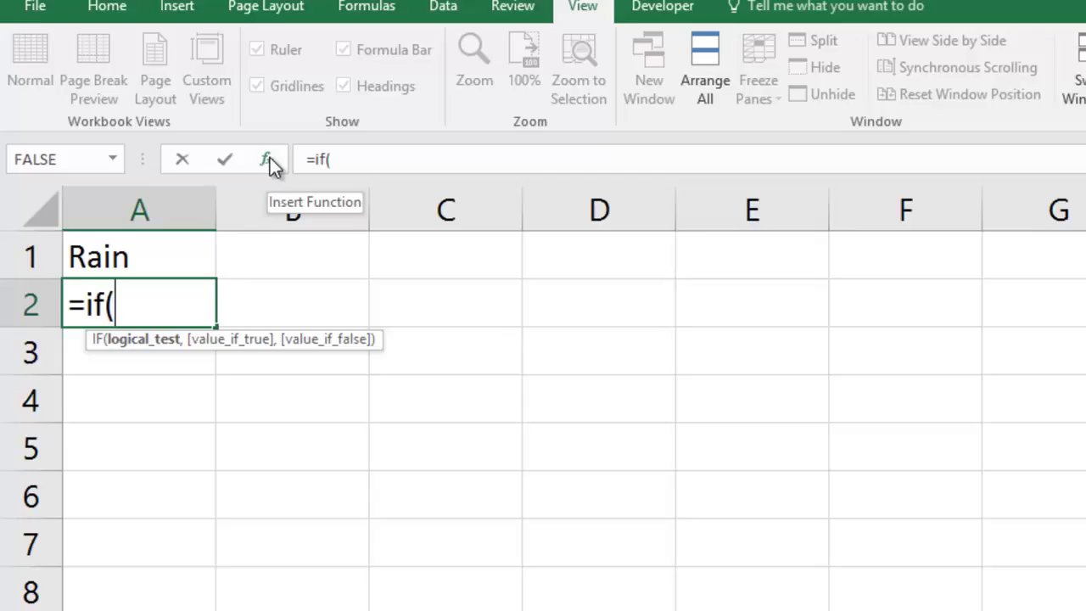
- Complete A2 as =IF(A1="Rain","Take an umbrella","Take your sunnies") using Function Arguments
click(325, 161)
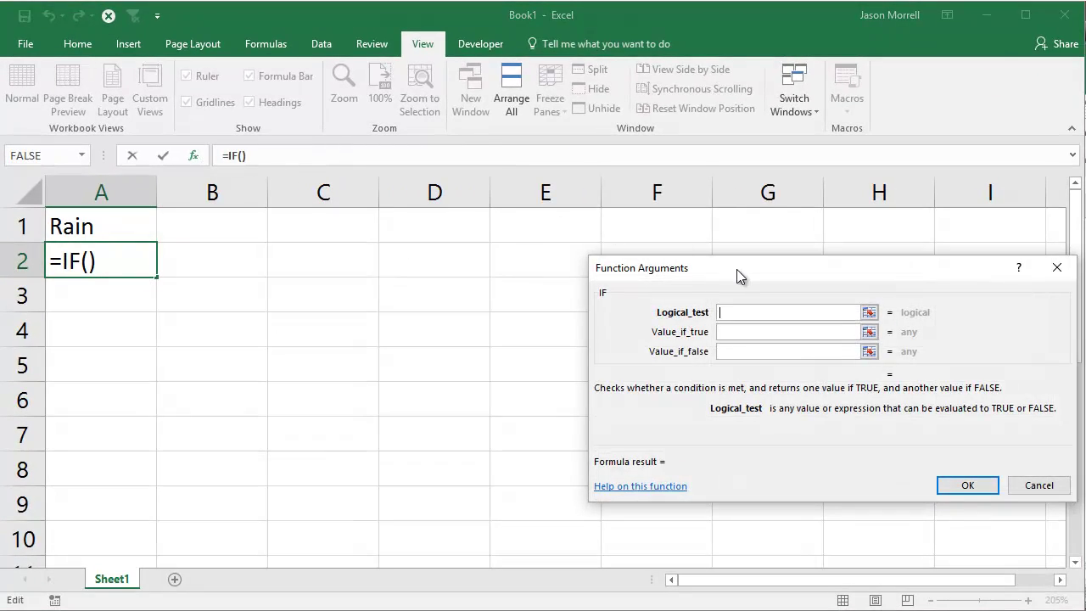
drag(737, 271, 412, 224)
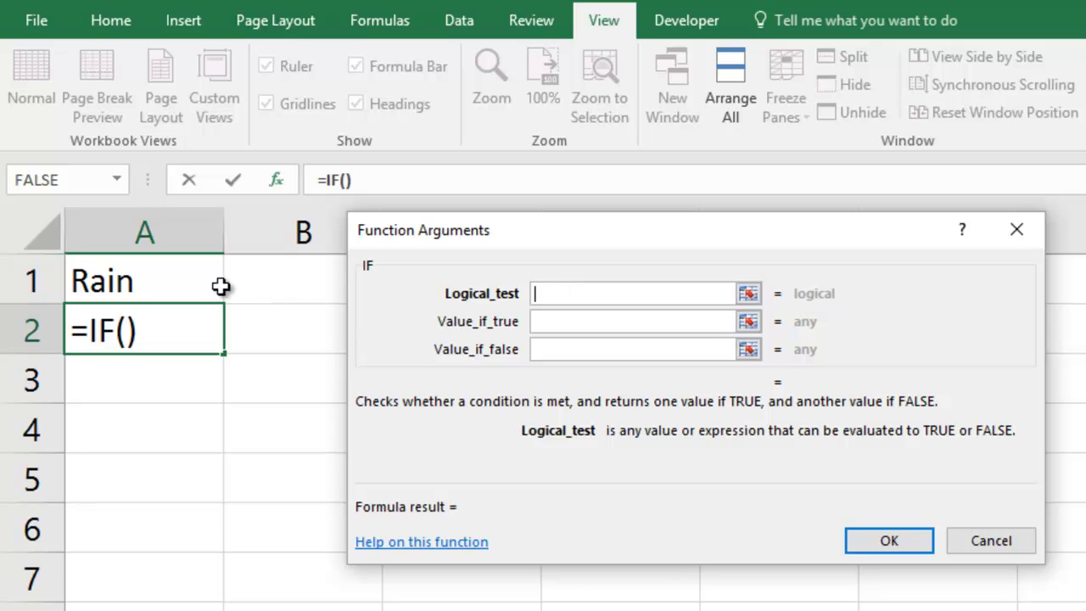
click(138, 282)
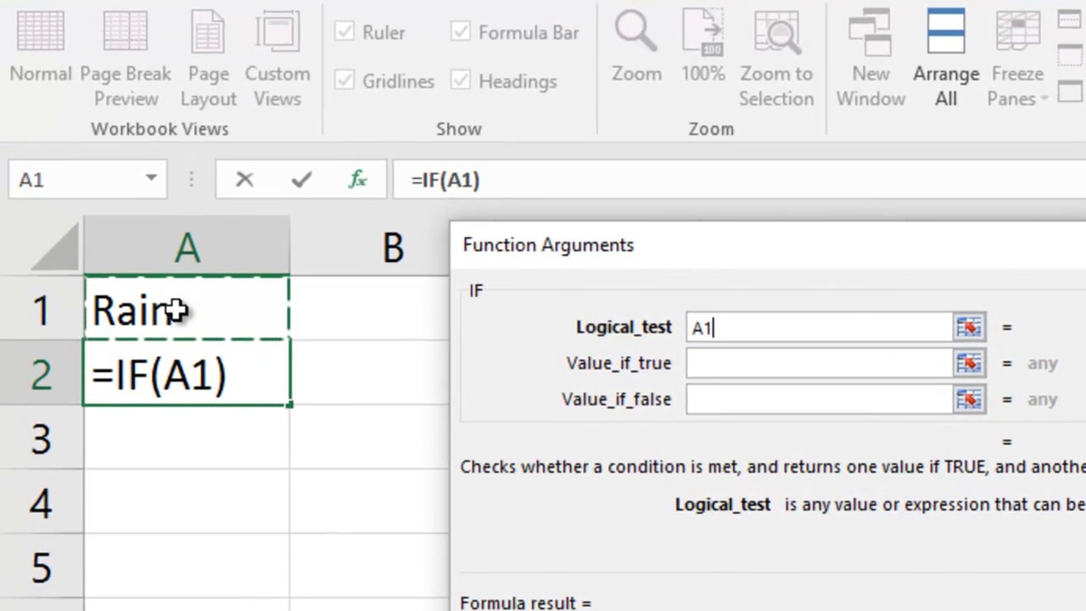
text(="Ra)
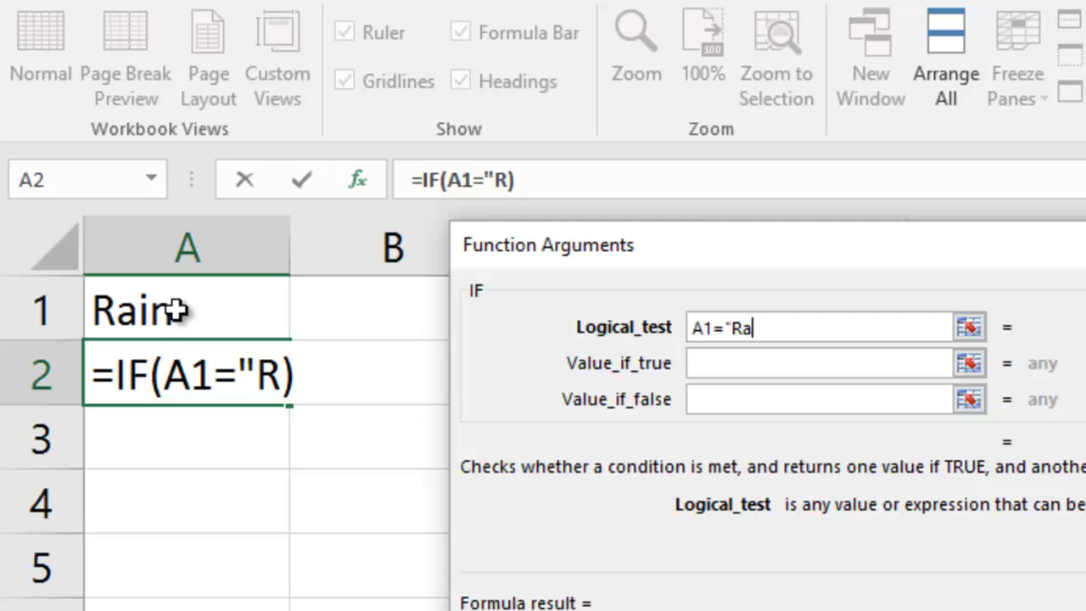
text(in")
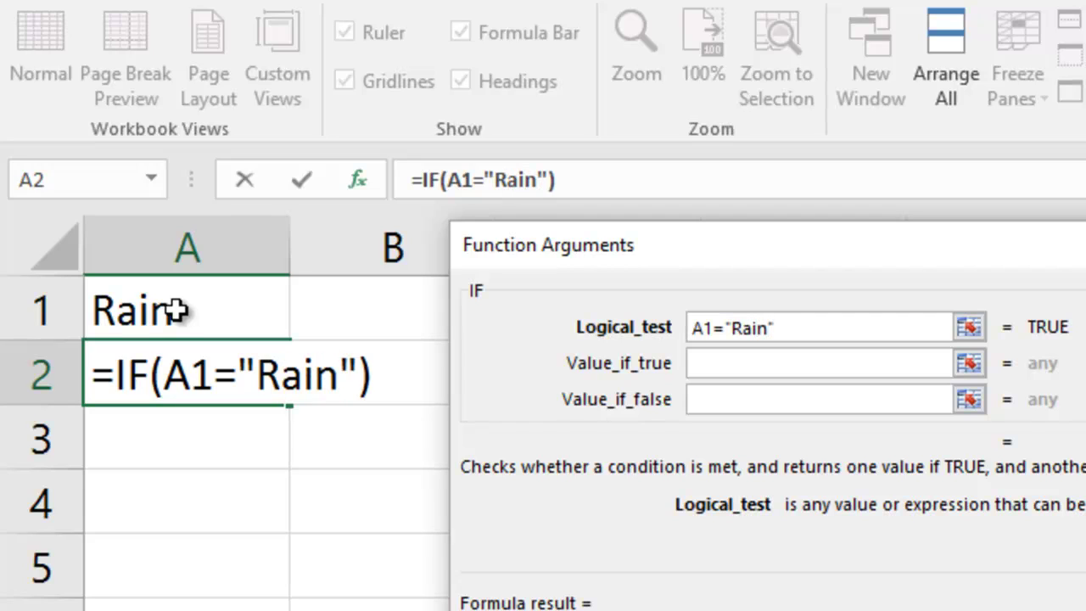
click(726, 359)
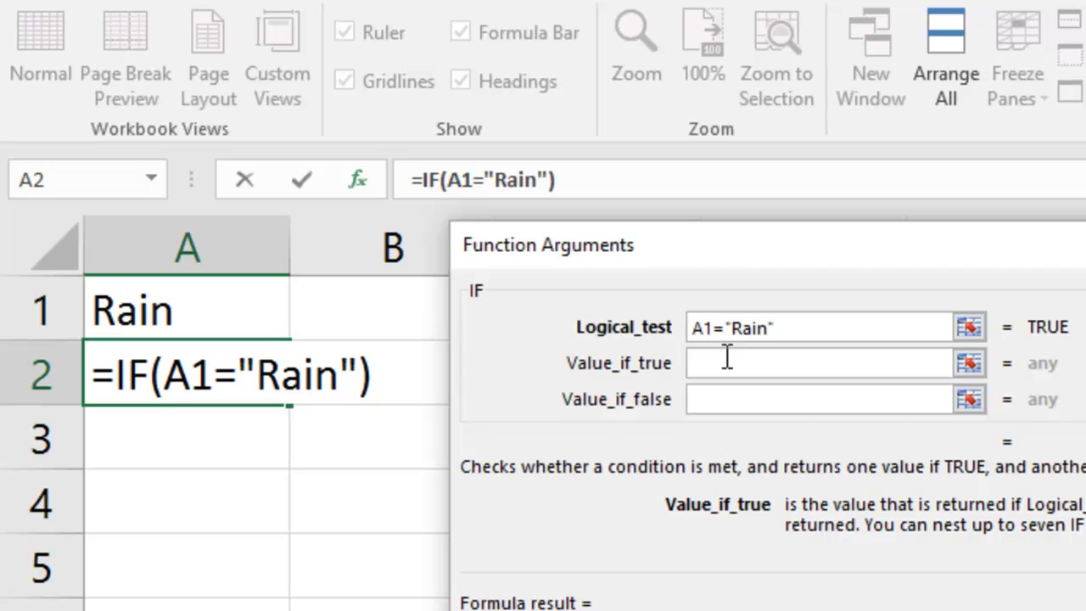
text(Take an umbre)
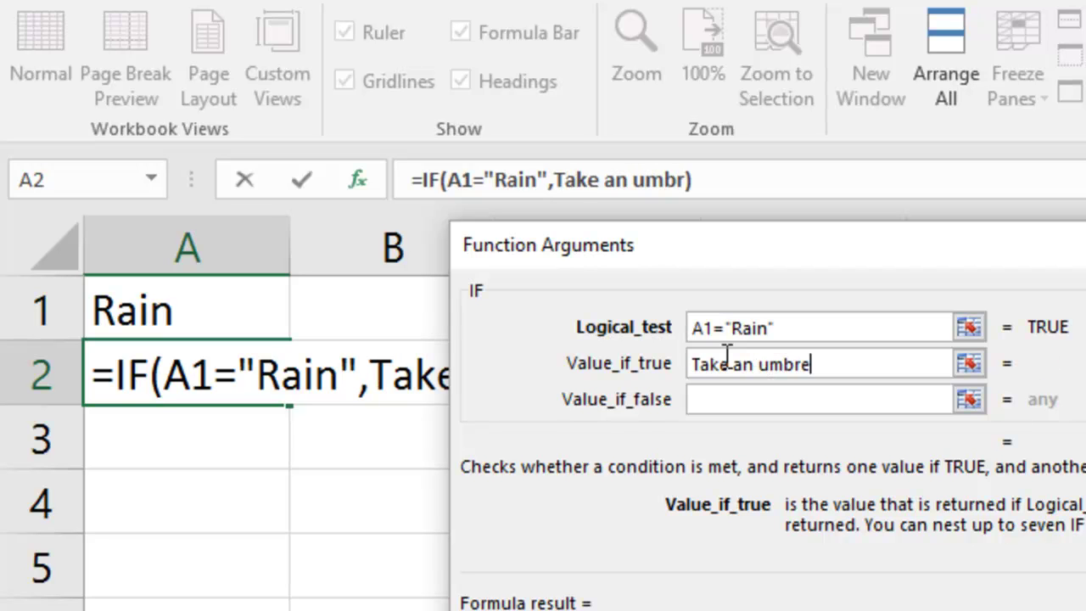
text(lla)
key(Tab)
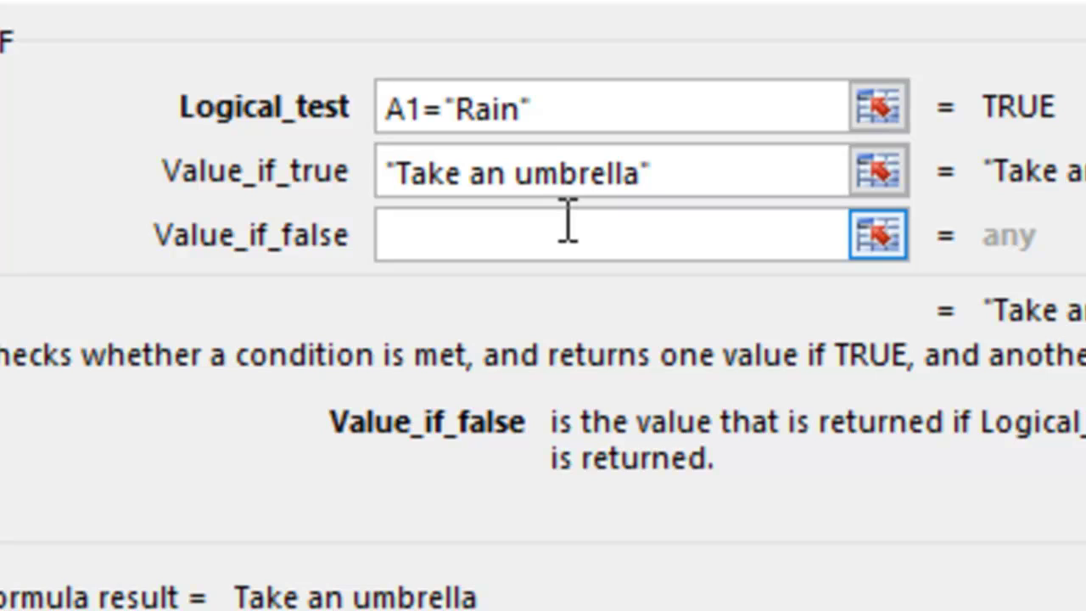
text(Take your su)
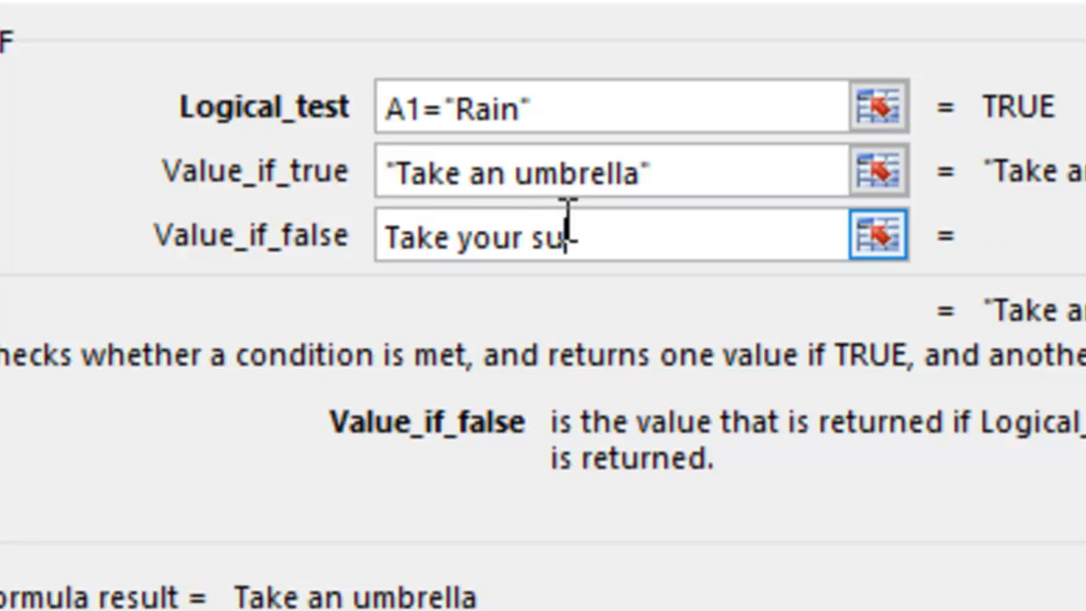
text(nnies)
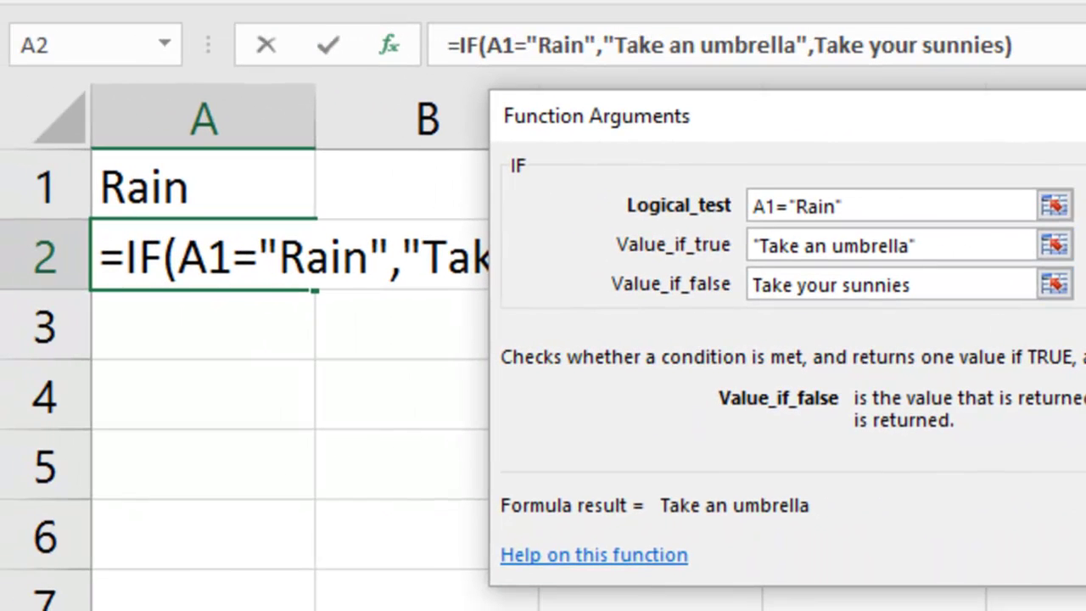
key(Return)
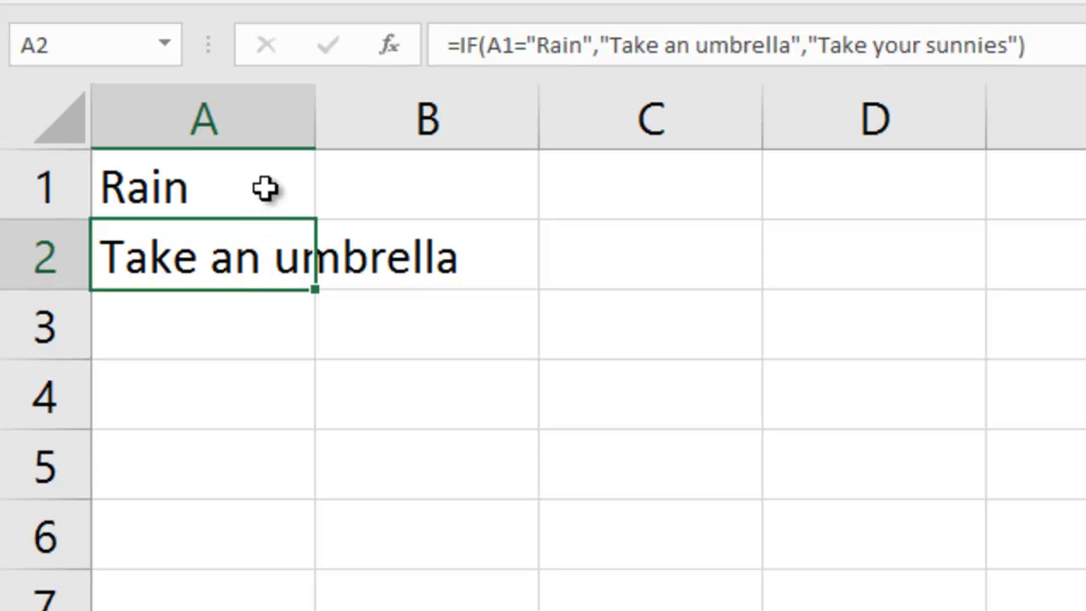
- Change A1 to Sunny so A2 returns Take your sunnies
click(265, 189)
text(Sunn)
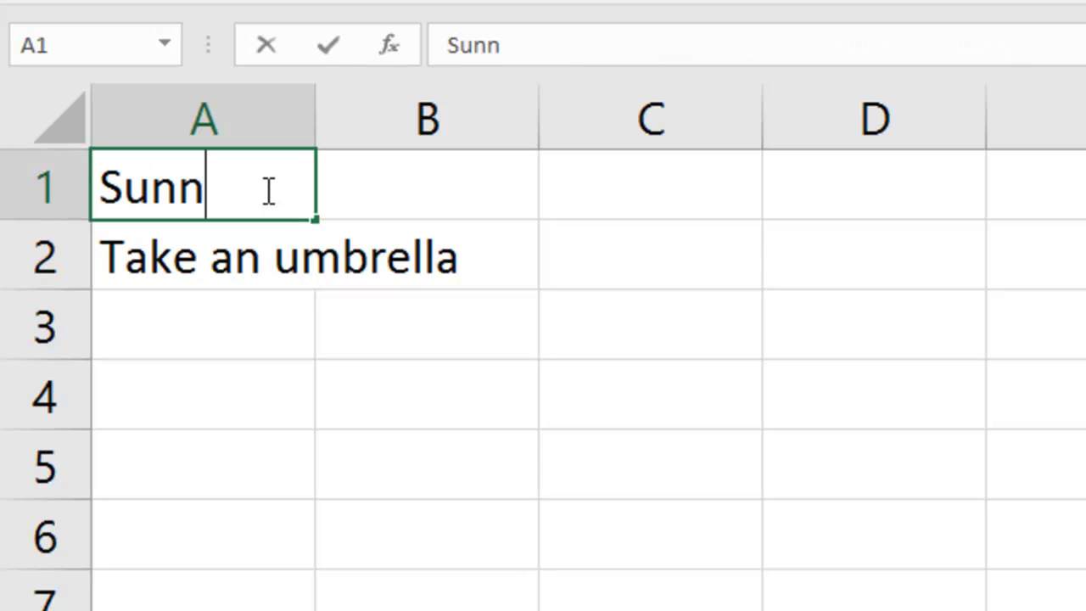
text(y)
key(Return)
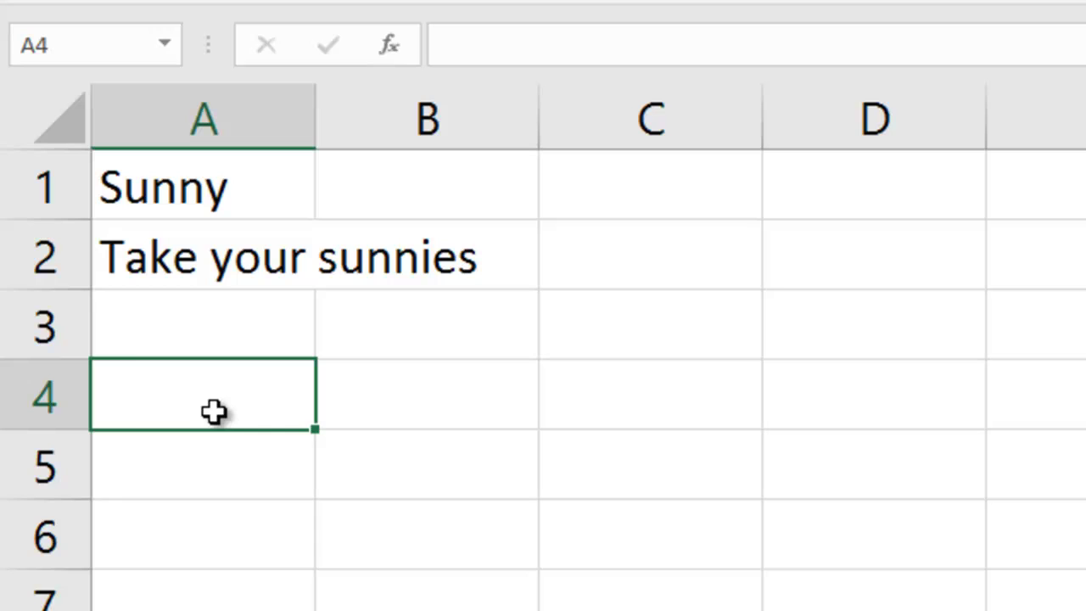
- Enter QLD in A4 and start an =if( formula in A5
text(QLD)
key(ctrl+Return)
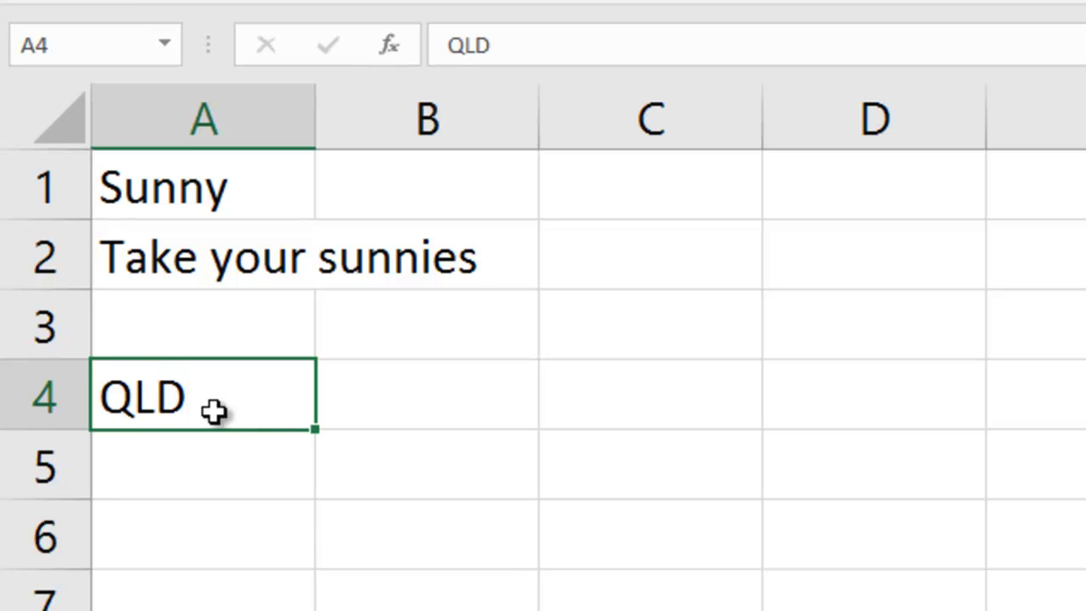
click(184, 472)
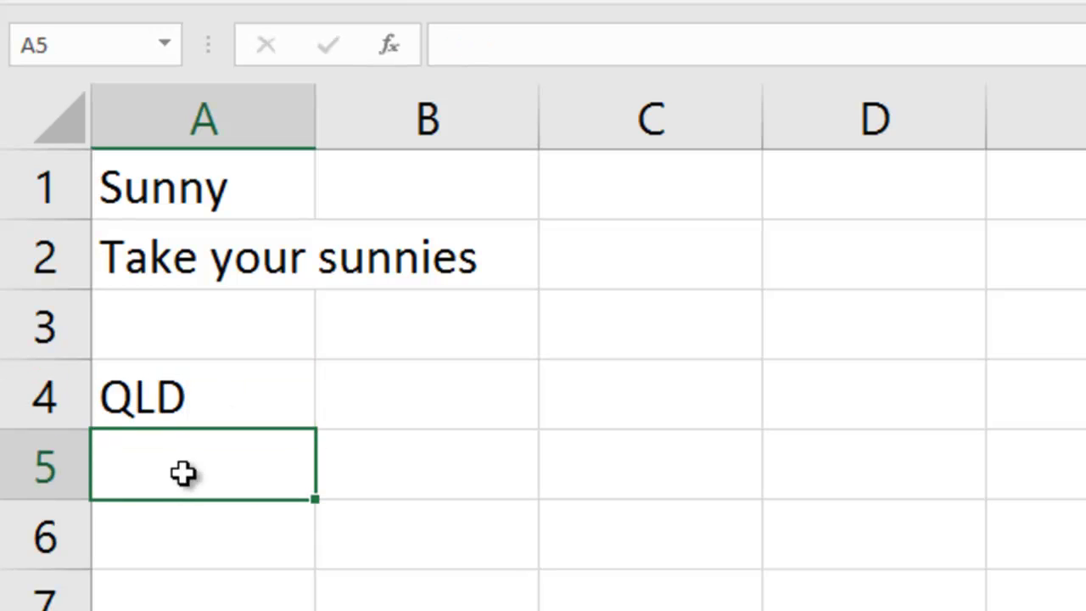
text(=if()
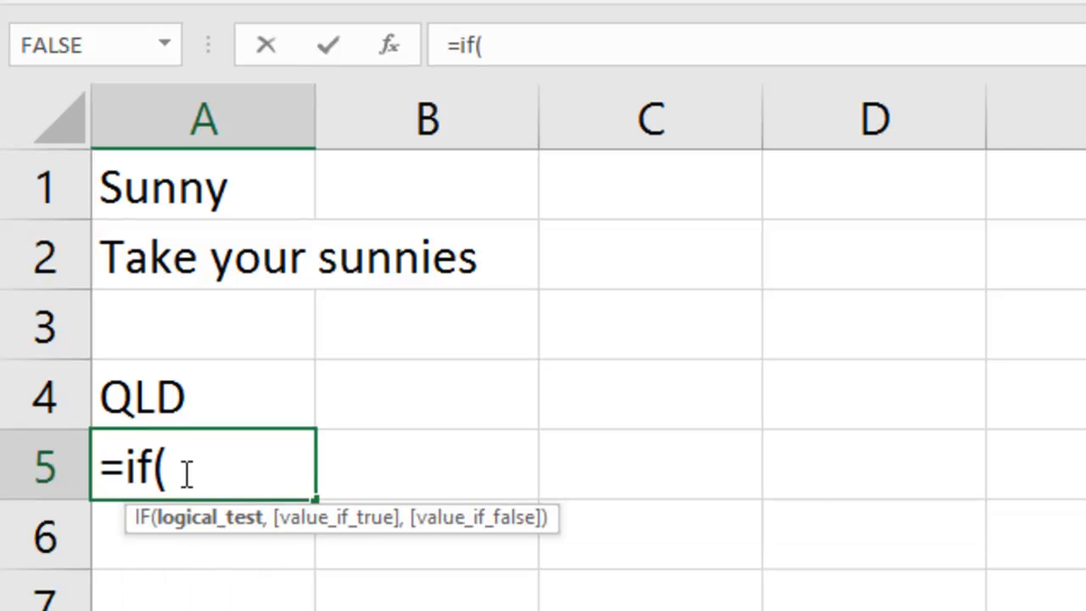
- Set A5's IF arguments: A4="QLD", Go the maroons if true, Go the blues otherwise
click(388, 47)
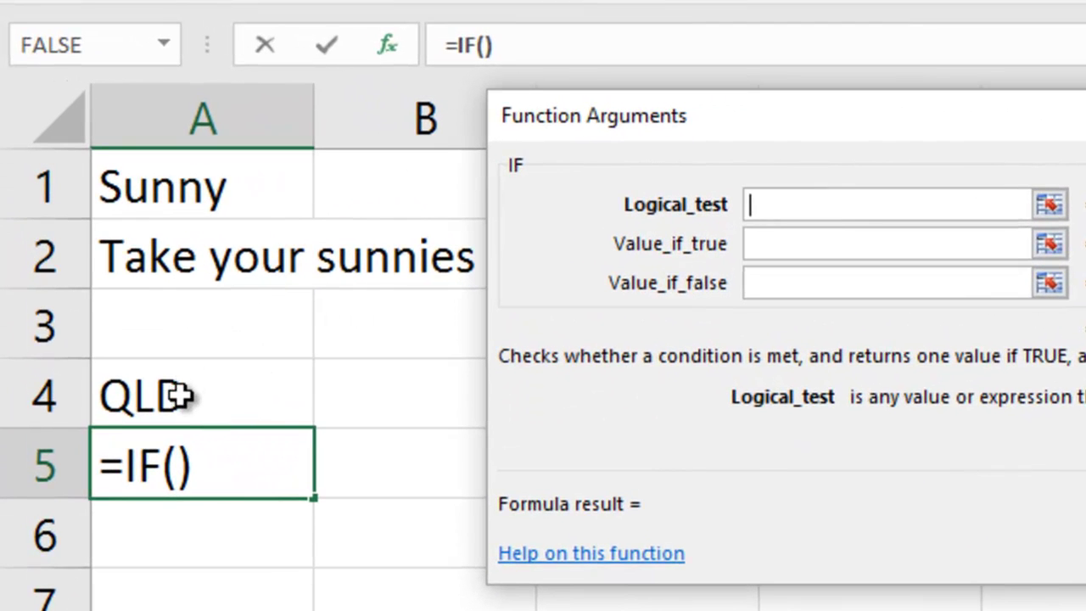
click(130, 288)
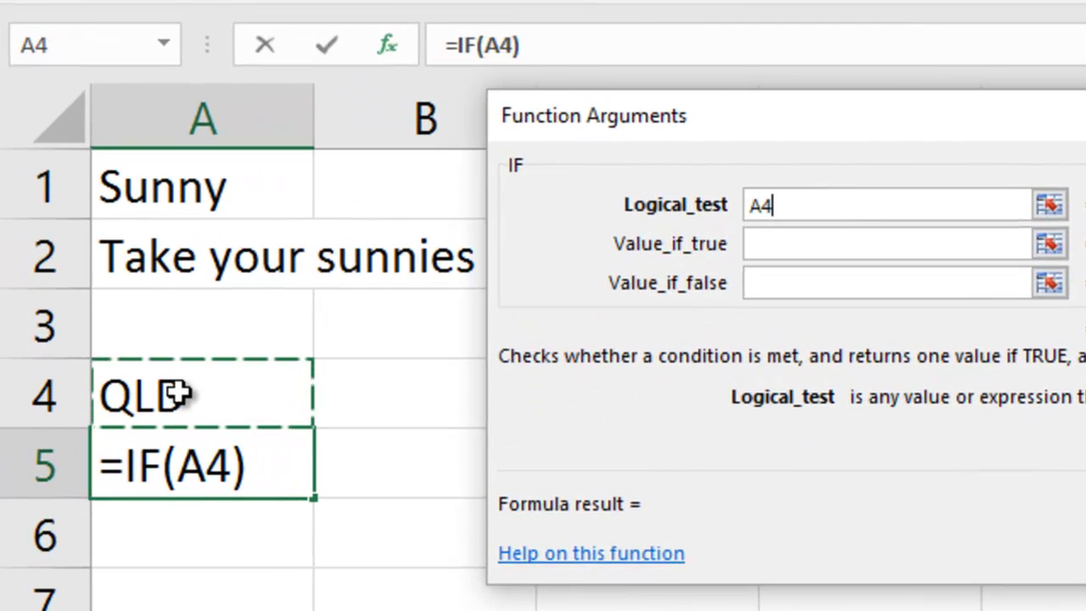
text(="QLD)
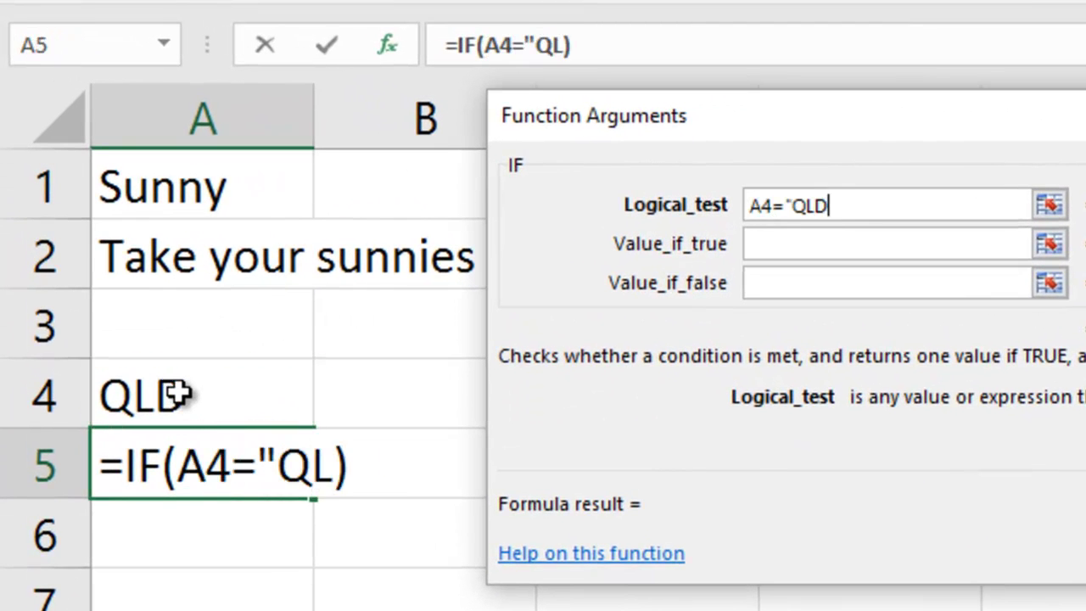
text(")
click(790, 242)
text(G)
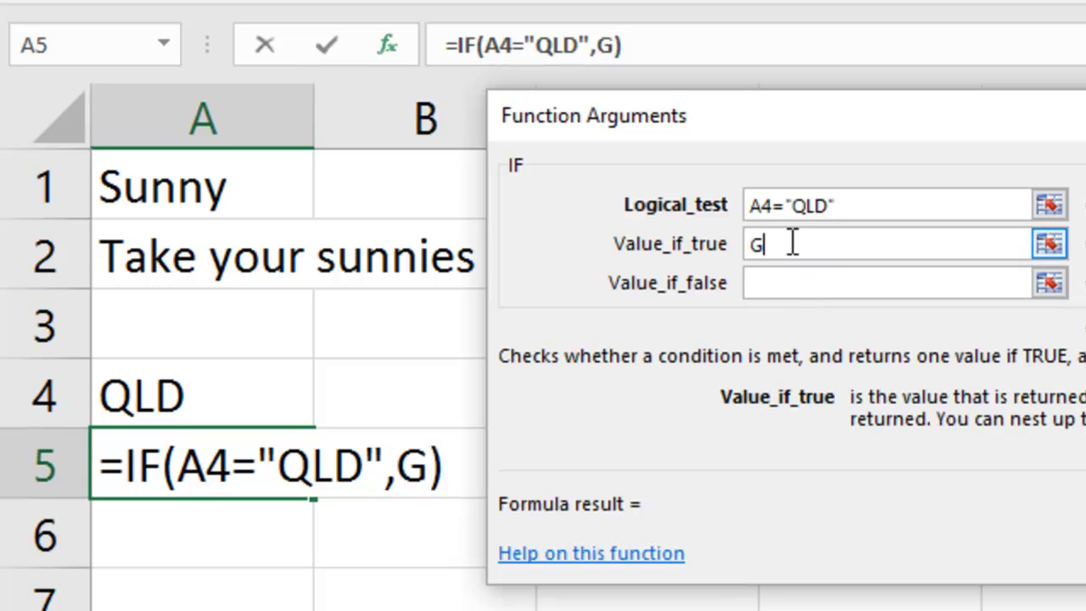
text(o the maroons)
key(Tab)
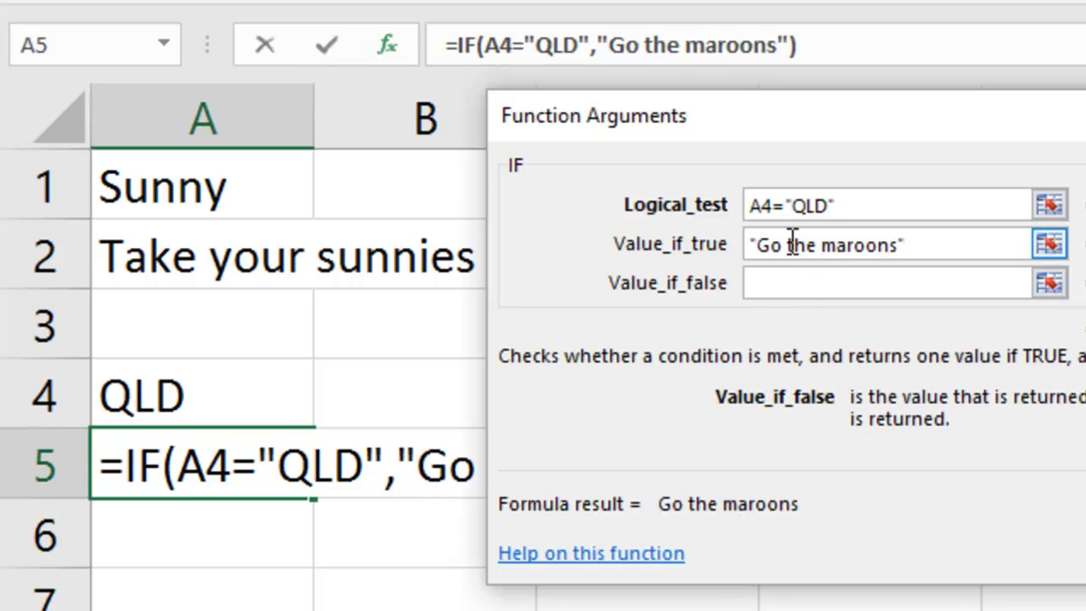
text(Go the bl)
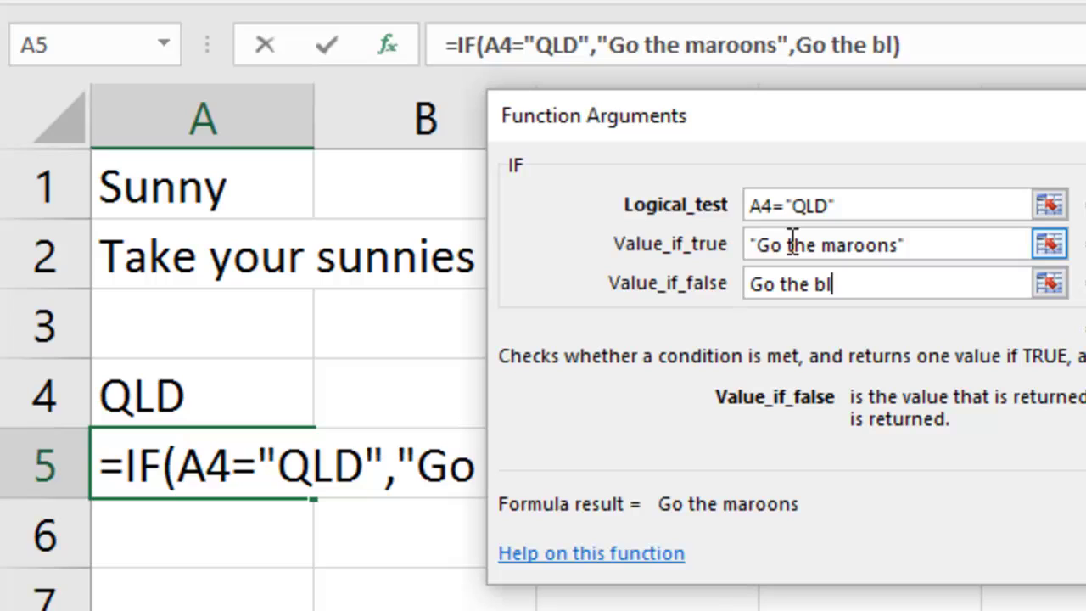
text(ues)
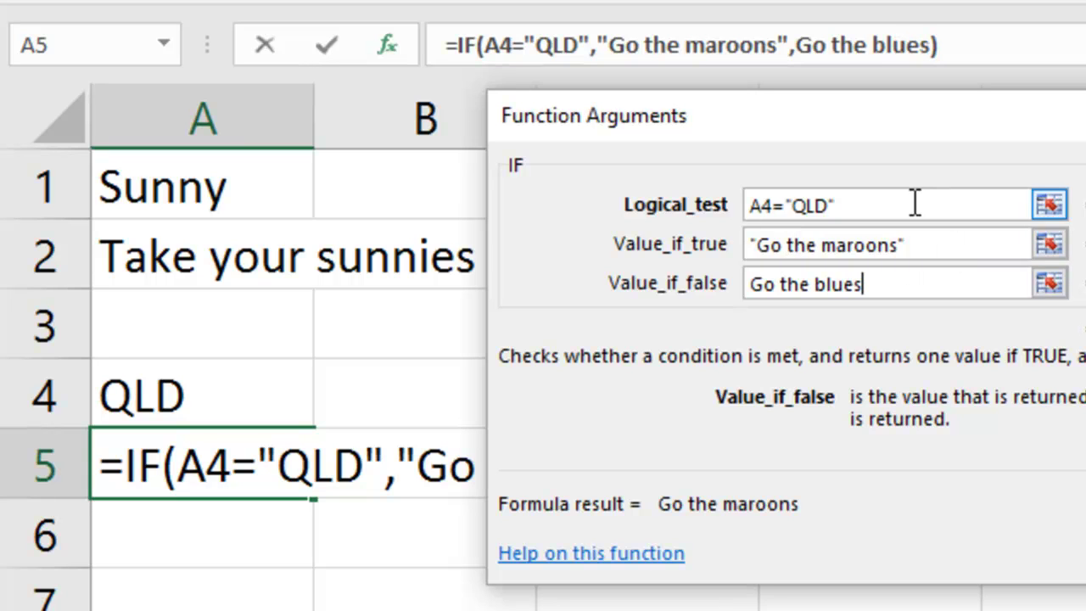
key(Return)
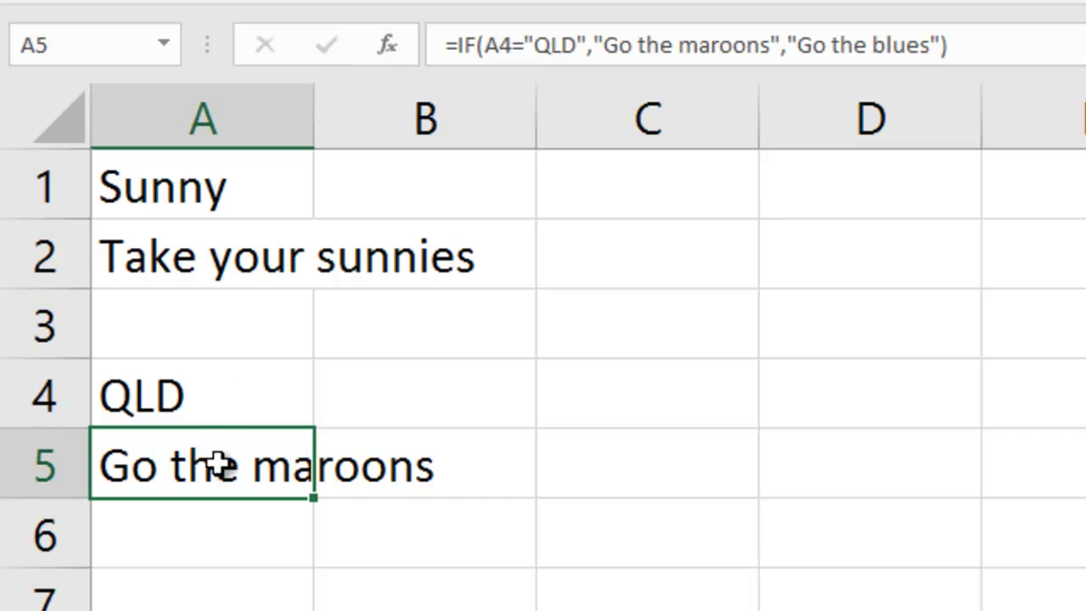
- Change A4 to NSW so A5 returns Go the blues
click(219, 397)
text(NS)
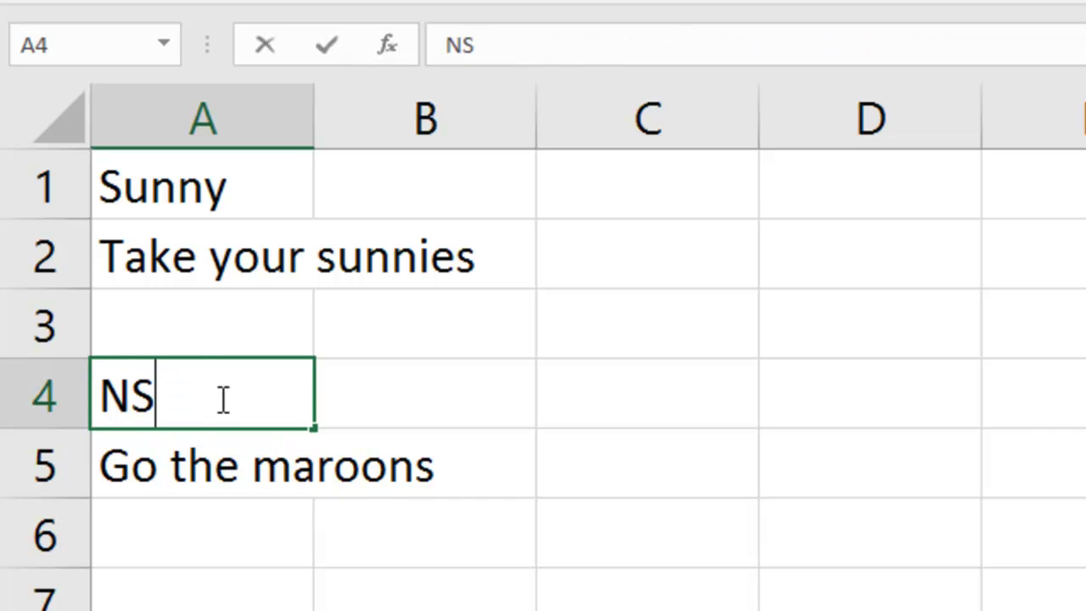
text(W)
key(Return)
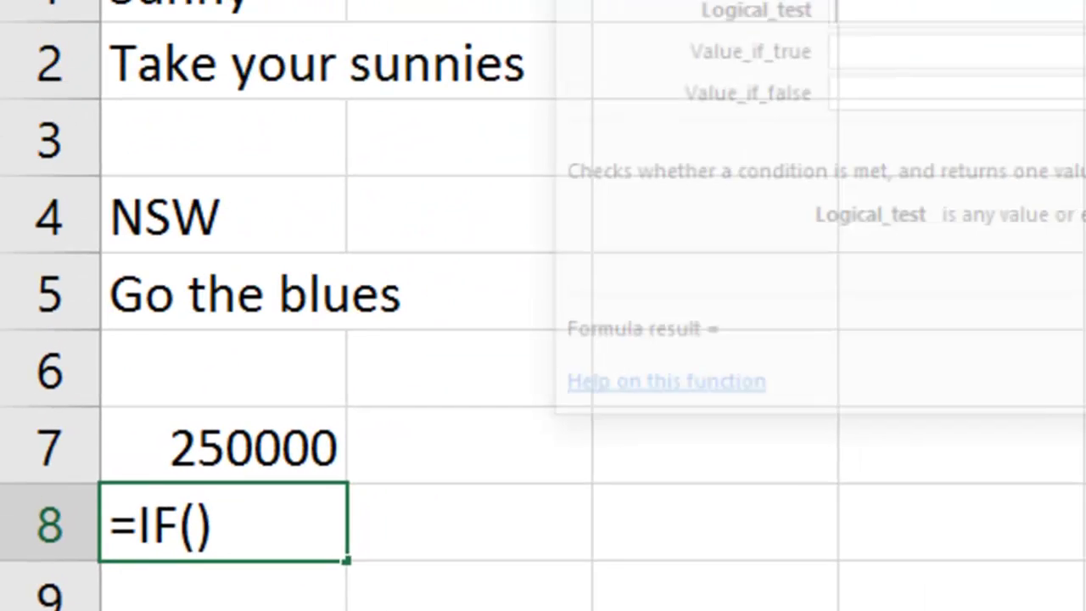
- Set A8's IF arguments to A7>200000, 10%*A7 if true, 0 otherwise
click(222, 485)
text(>)
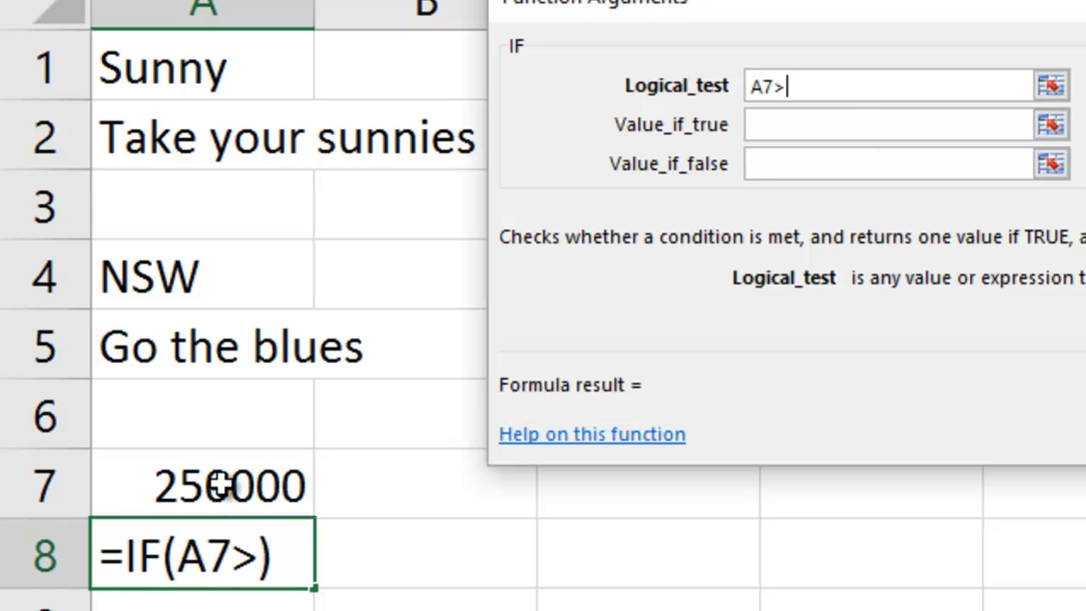
text(200000)
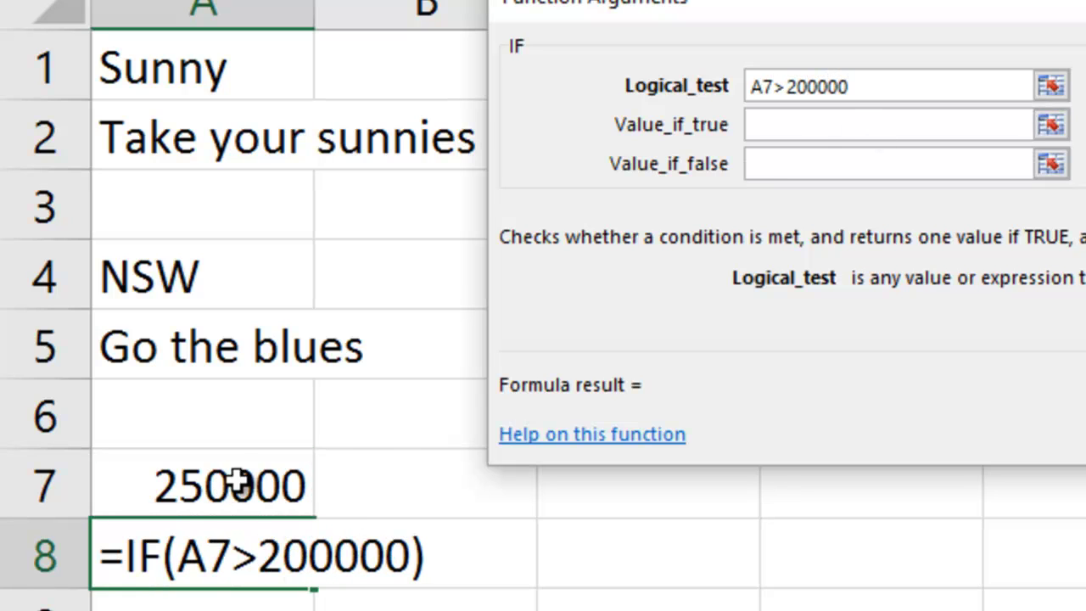
click(806, 129)
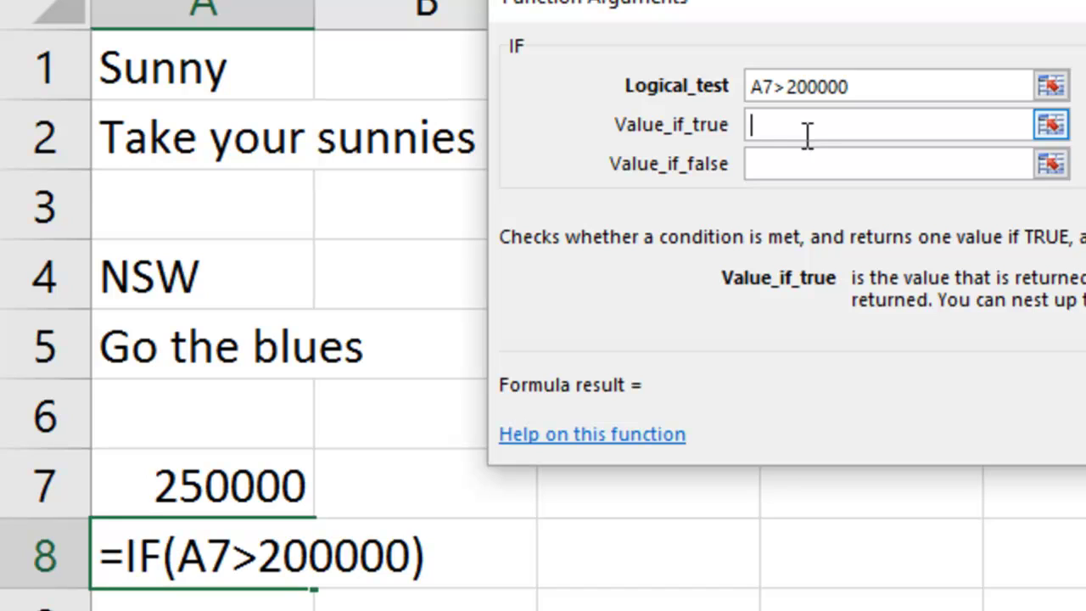
text(10%*)
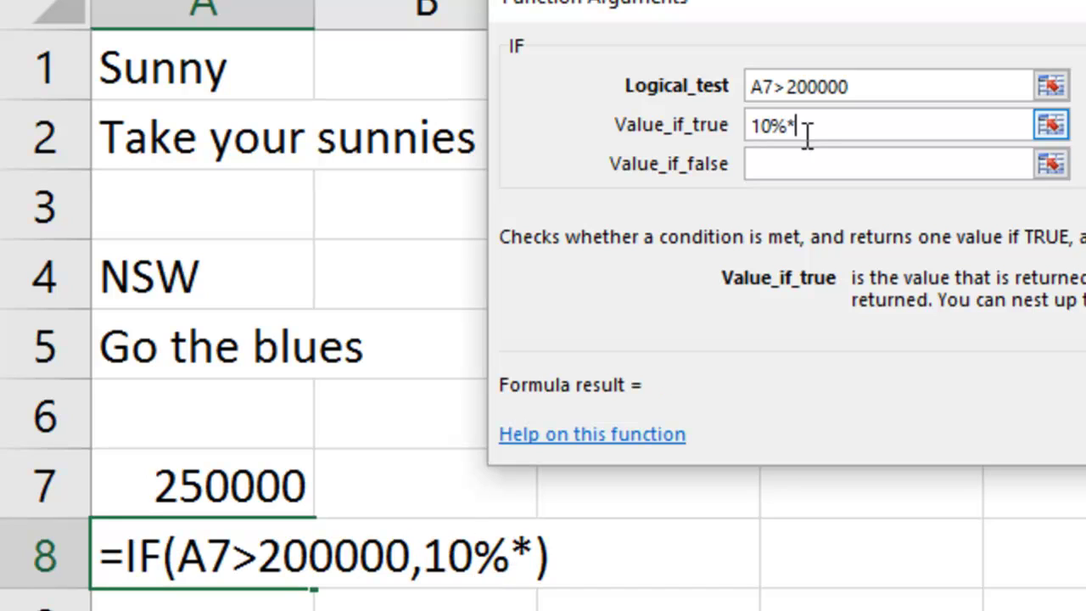
click(238, 486)
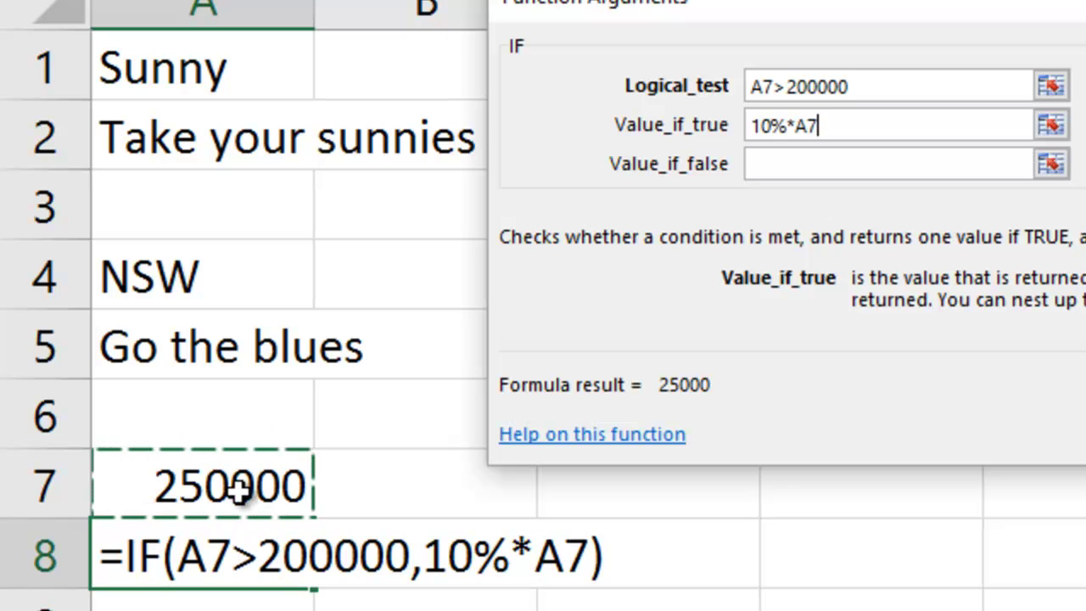
key(Tab)
text(0)
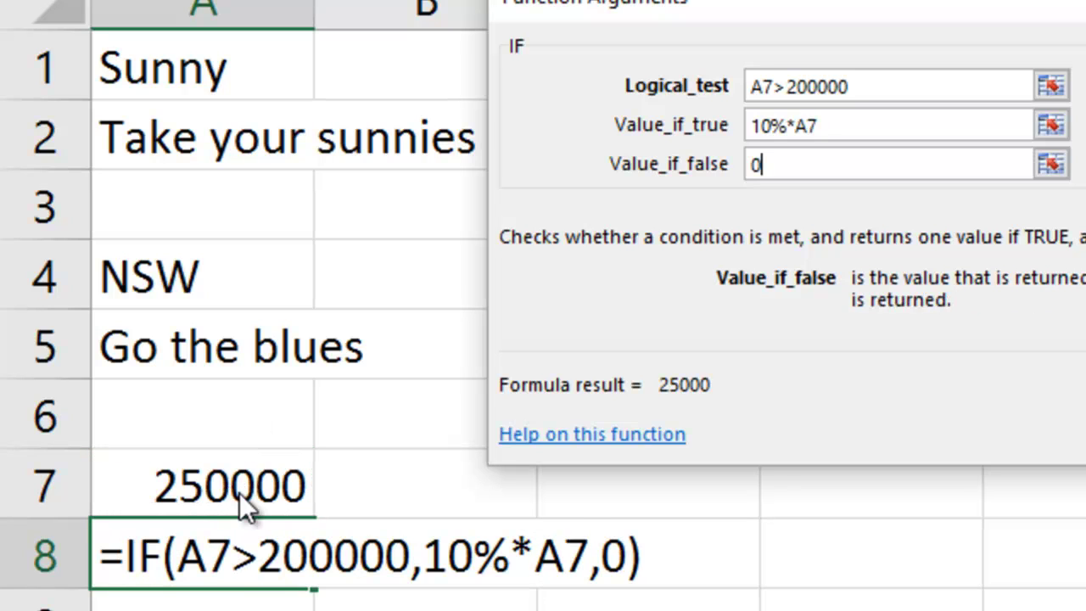
key(Return)
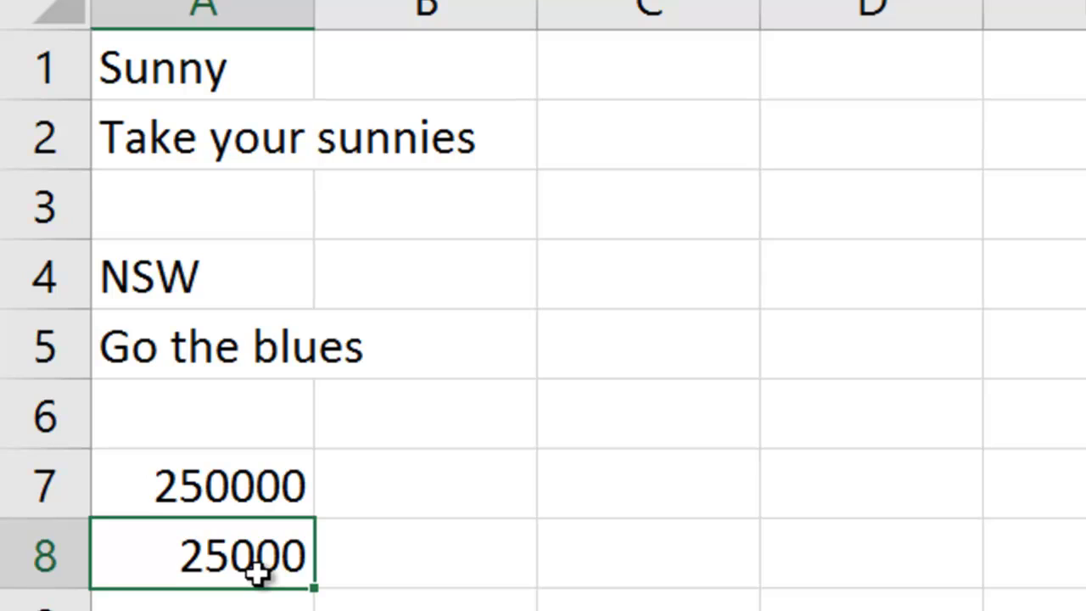
- Change A7 to 199000 to test the commission formula
click(271, 488)
text(1)
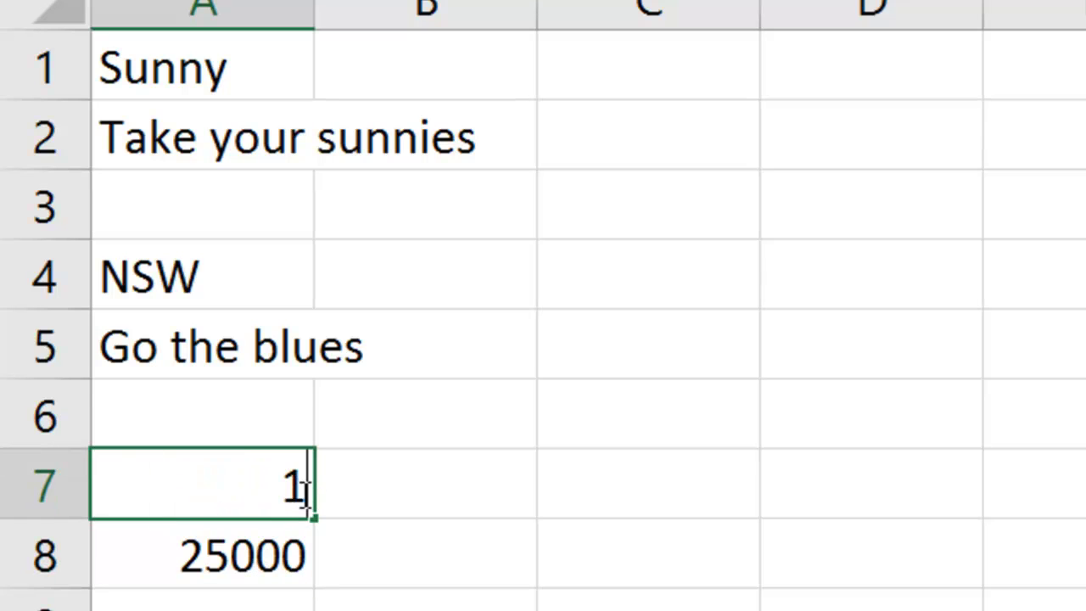
text(99000)
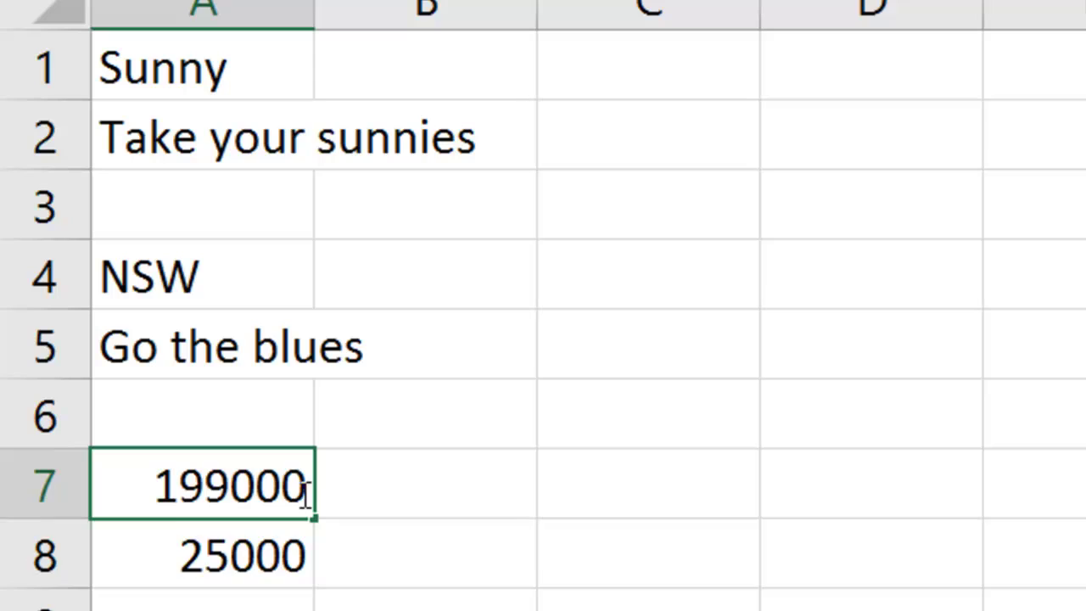
key(Return)
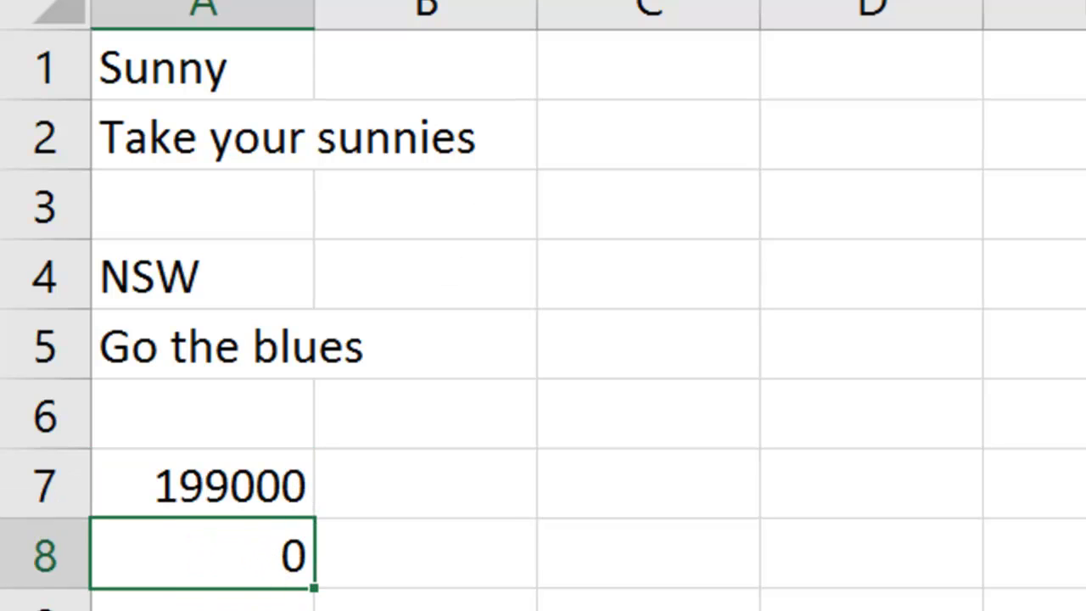
- Replace A8's false result 0 with IF(A7>100000, 5%*A7, 0) for a nested formula
key(F2)
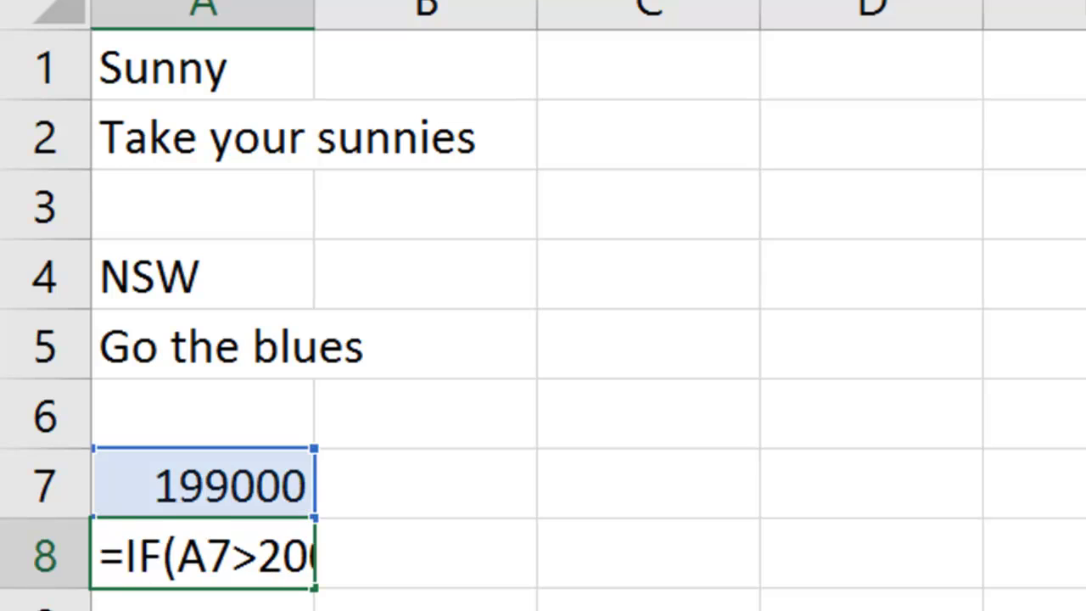
key(shift+F3)
click(795, 167)
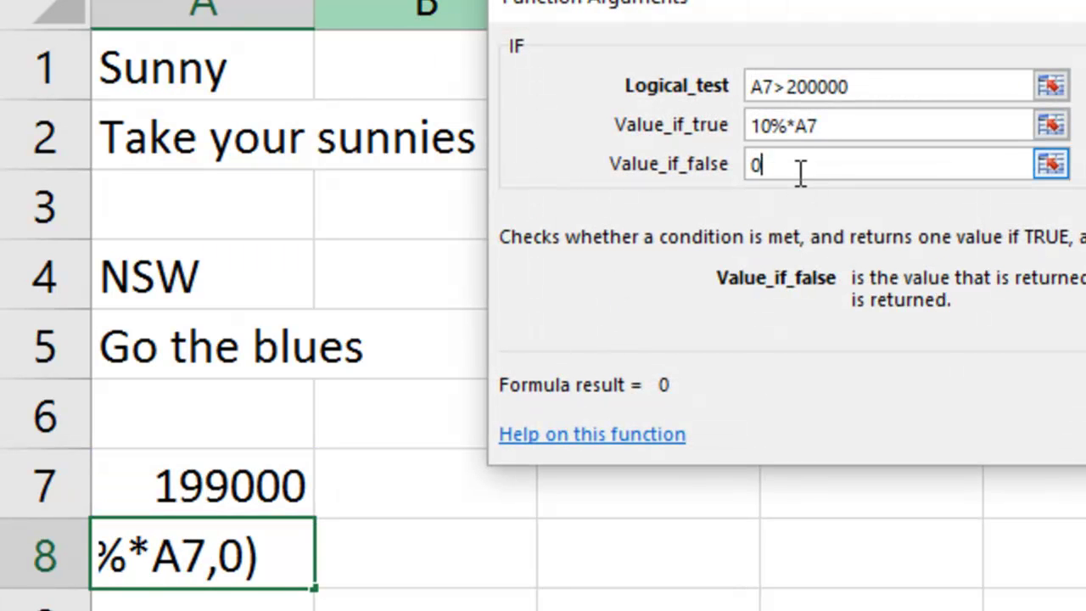
key(BackSpace)
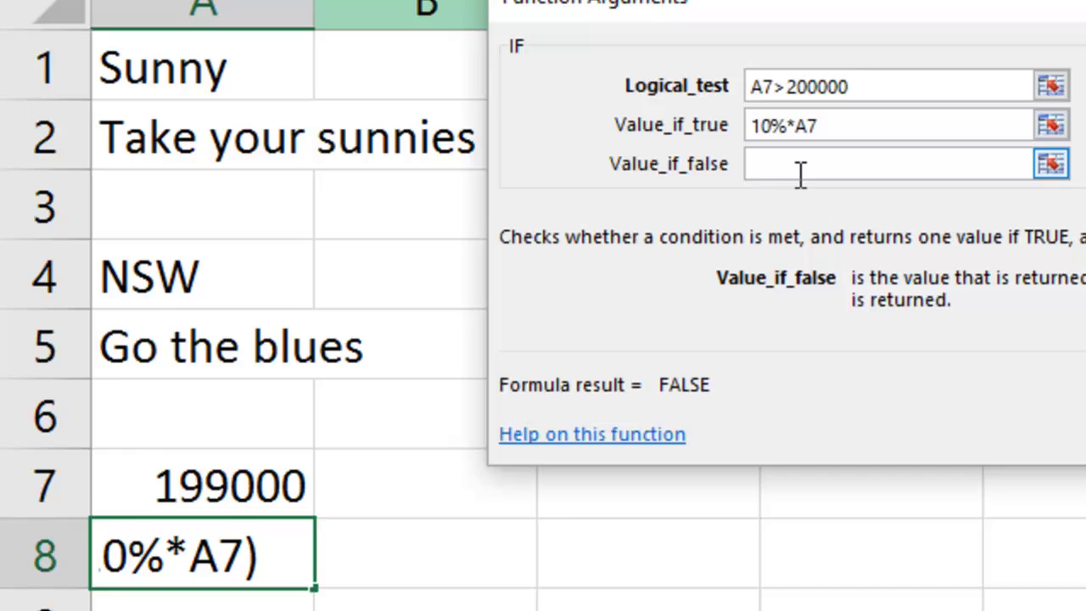
text(if()
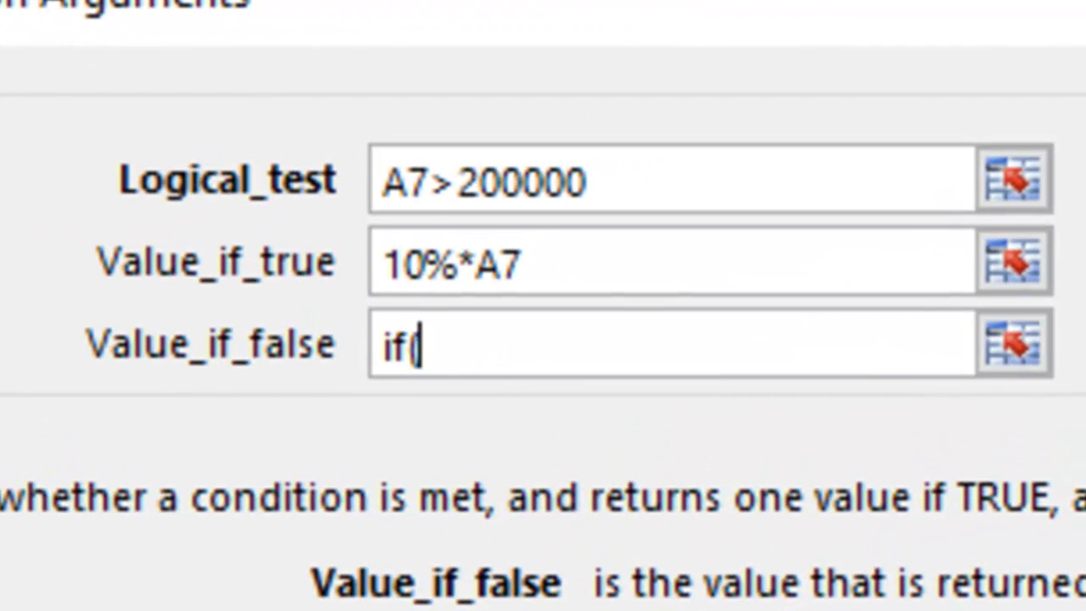
text(A7>1)
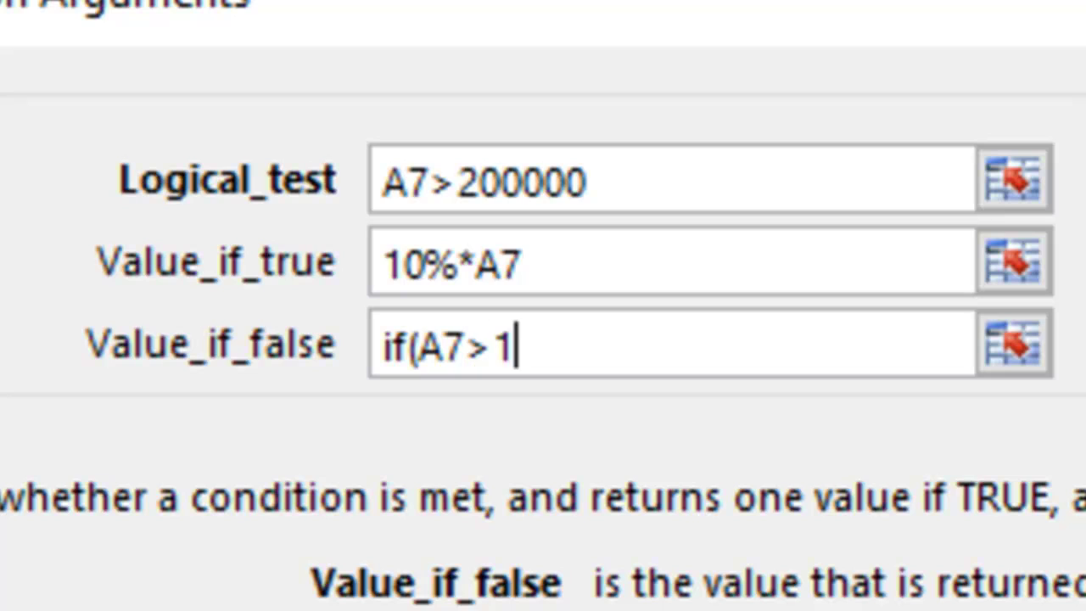
text(00000)
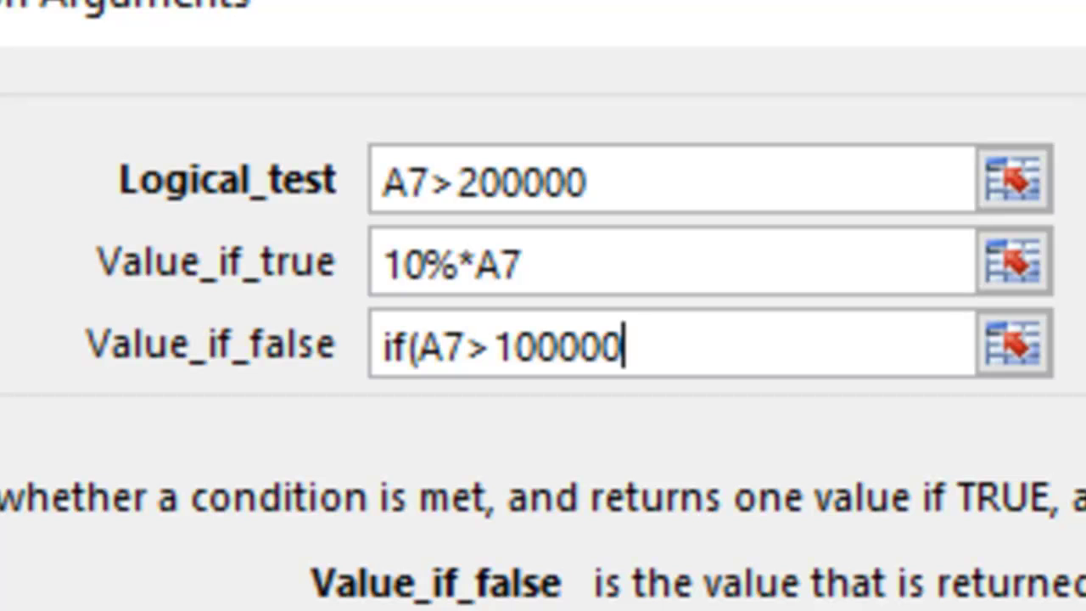
text(, 5)
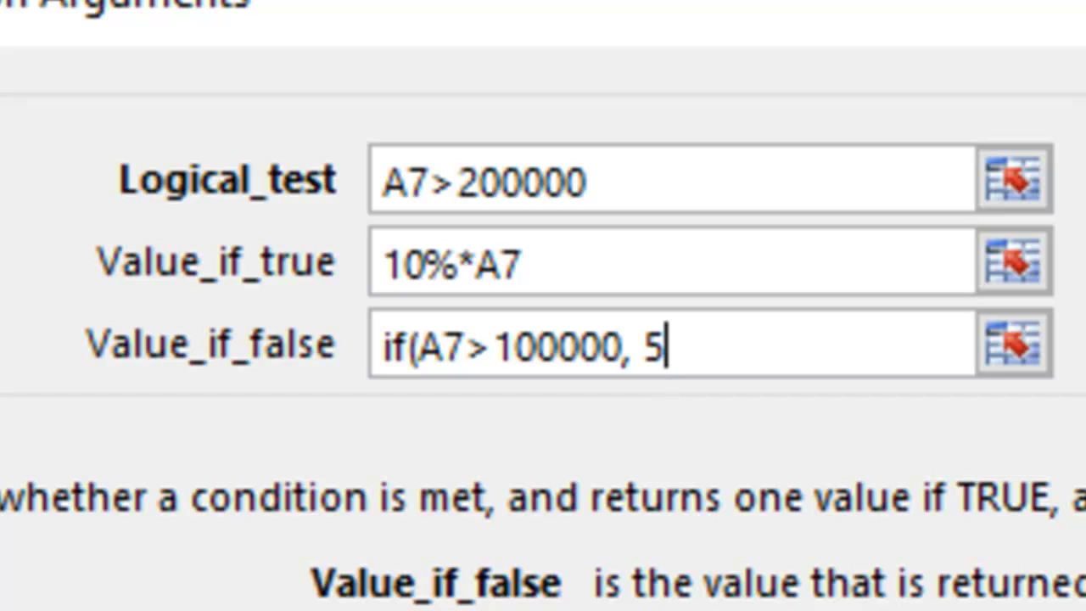
text(%*A7)
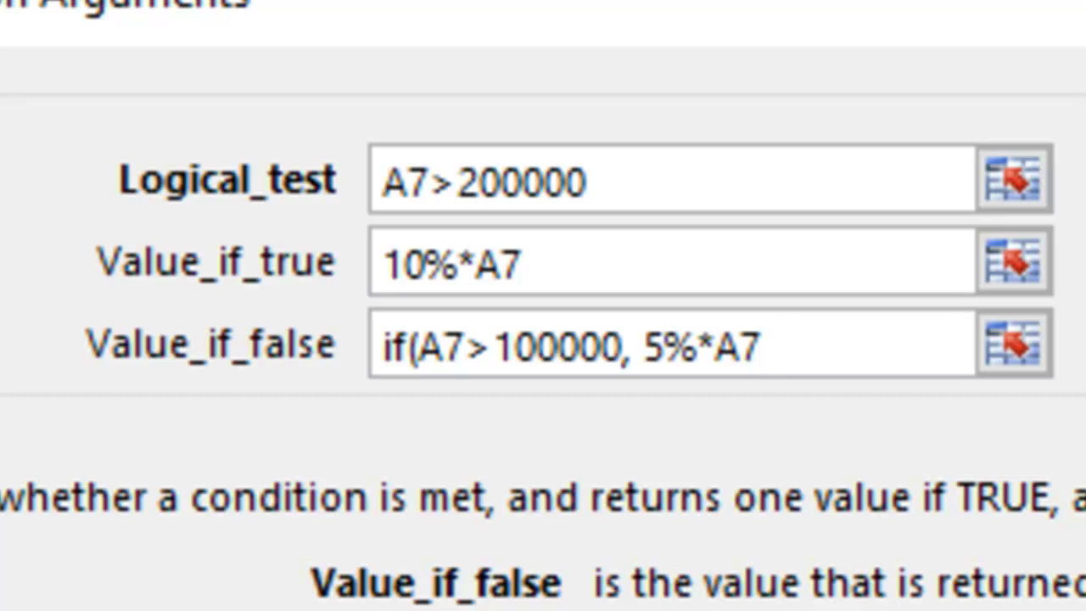
text(, 0))
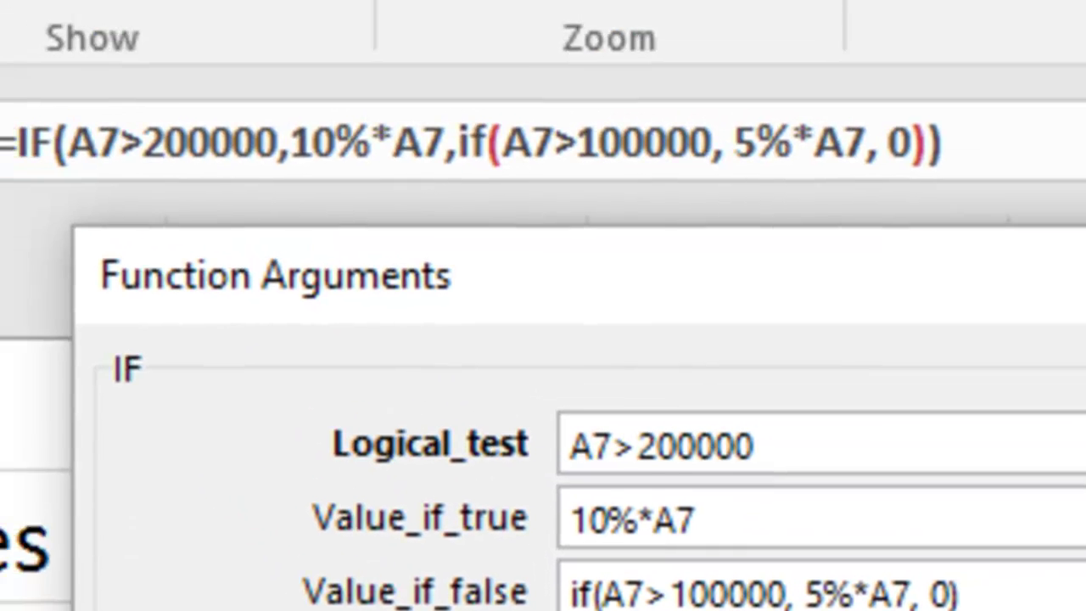
key(Return)
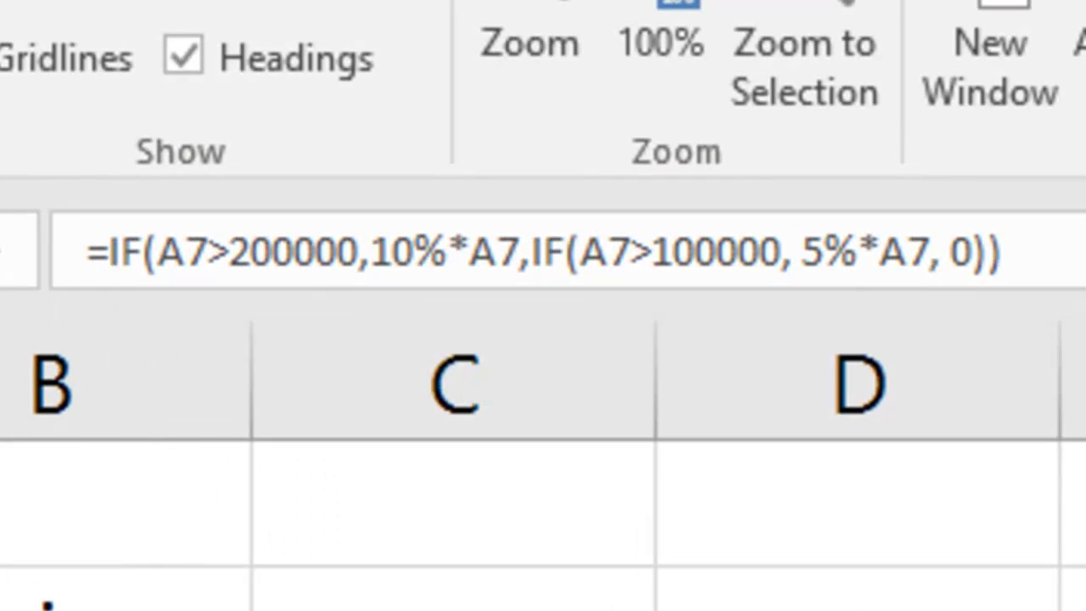